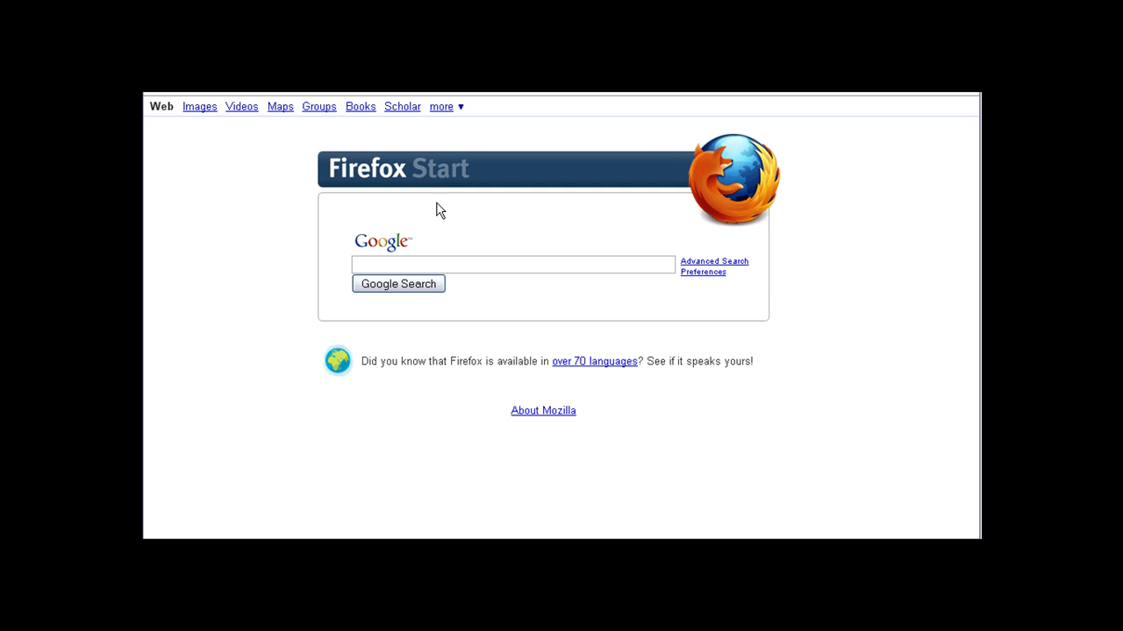
Search Google for "google keyword tool" and open the Google AdWords: Keyword Tool result.
click(426, 265)
text(goo)
key(Down)
key(Down)
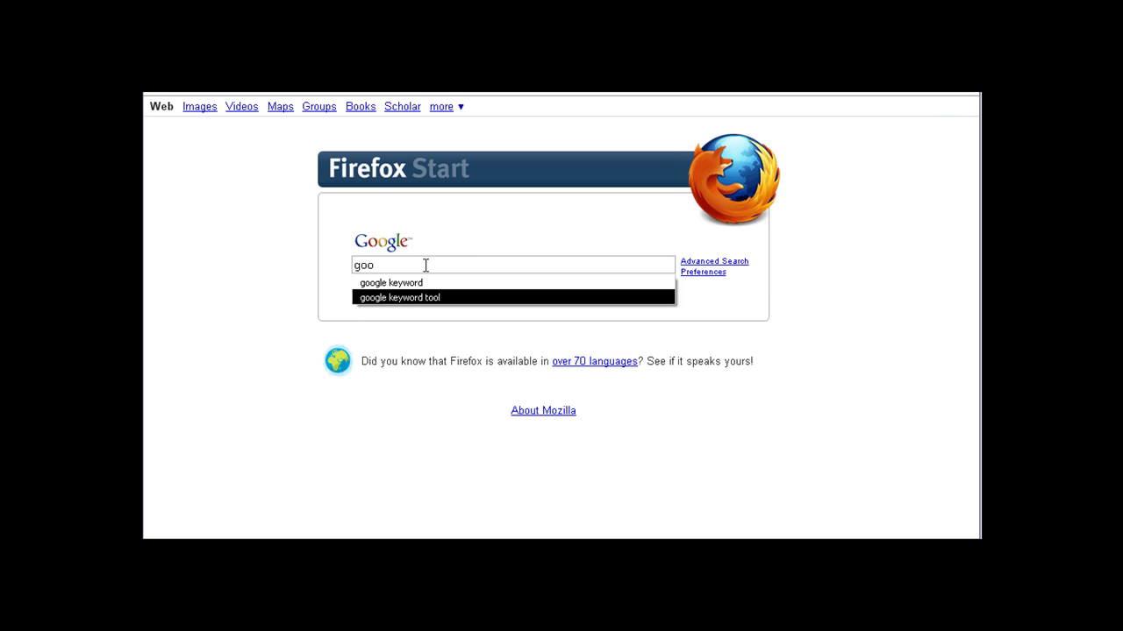
key(Return)
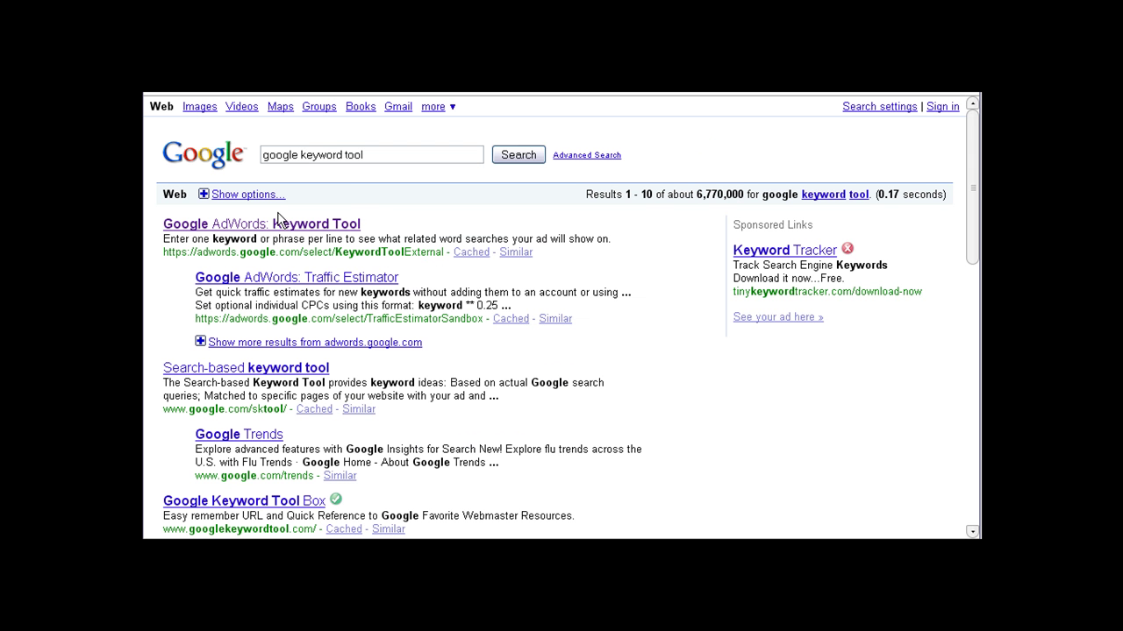
click(275, 221)
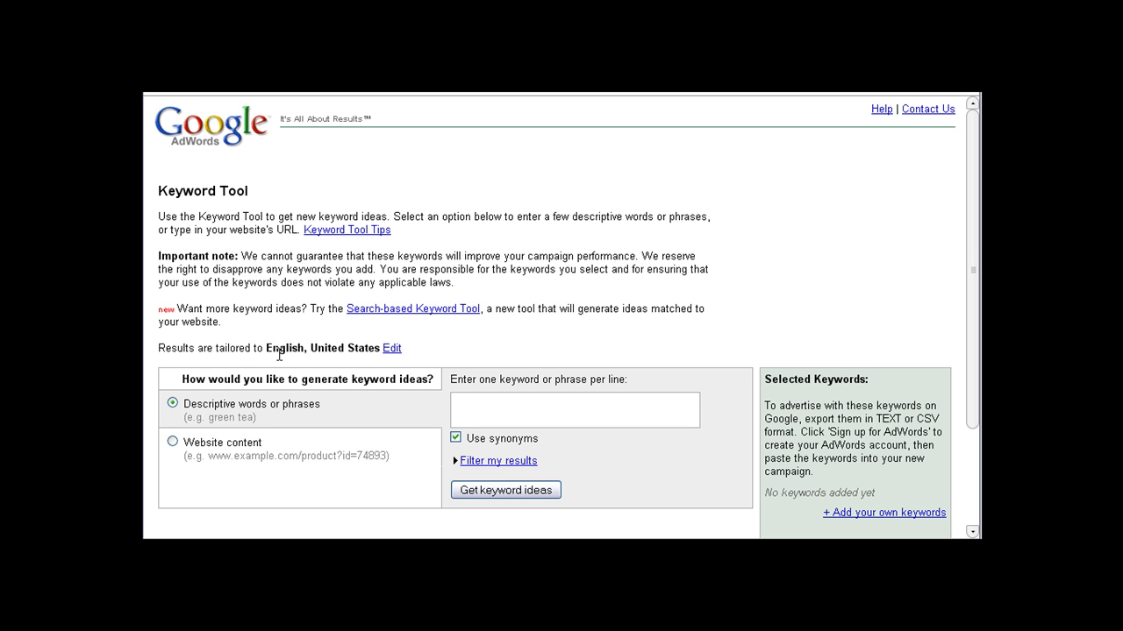
Edit the result targeting, keeping English as the language and selecting All Countries and Territories.
click(391, 349)
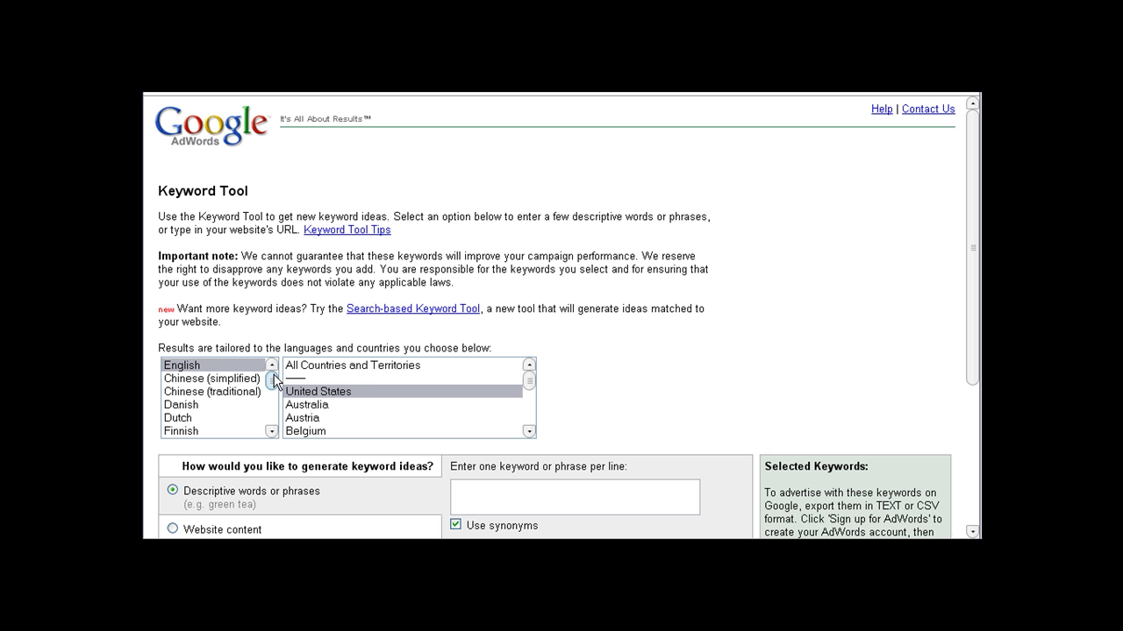
click(354, 367)
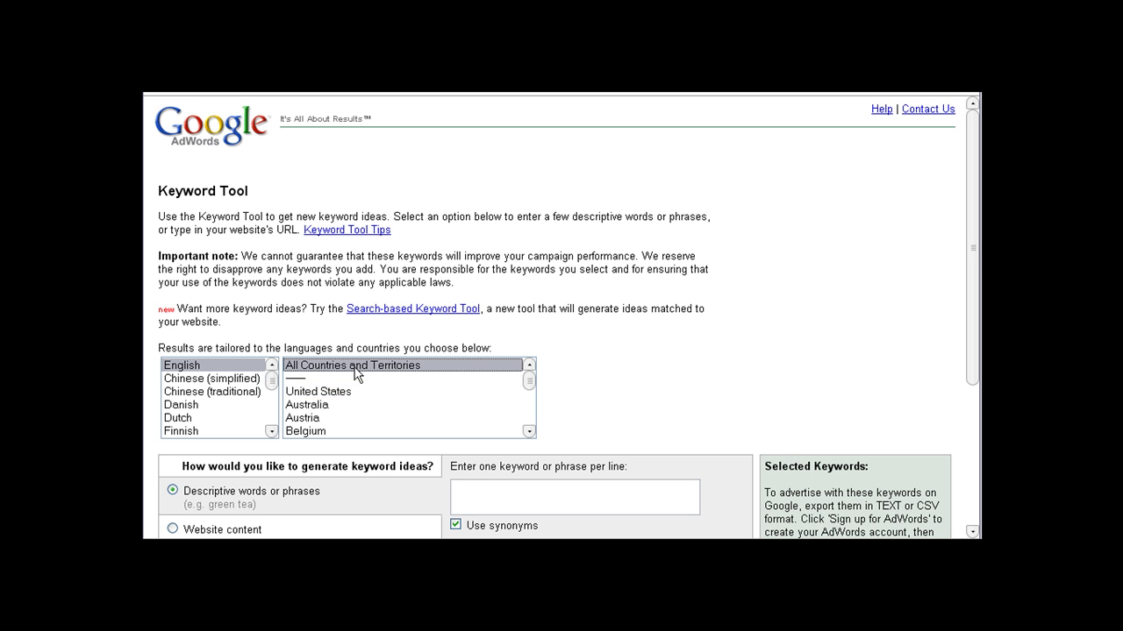
click(612, 371)
Get keyword ideas for the phrase "hamster shoes" and look over the related terms.
scroll(611, 371, down, 3)
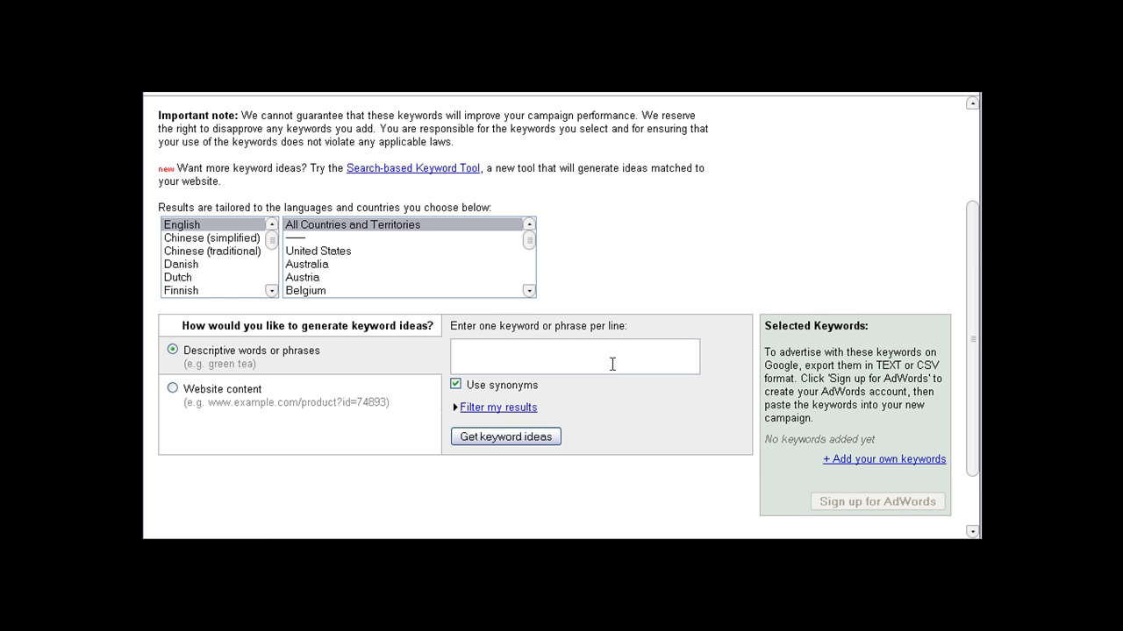
click(552, 353)
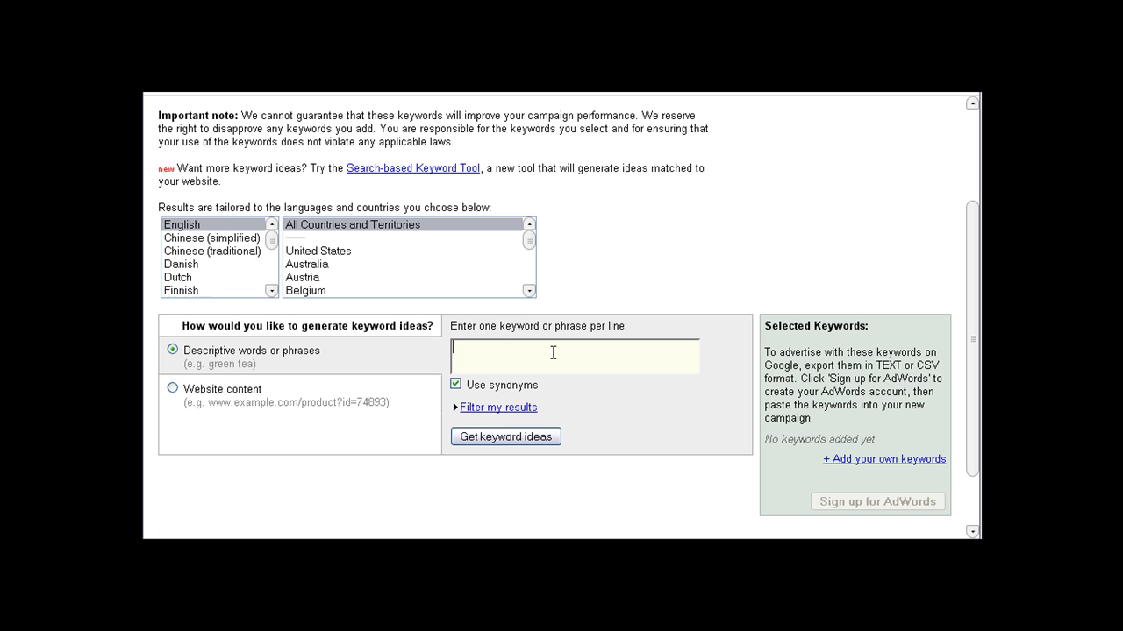
text(hamster shoes)
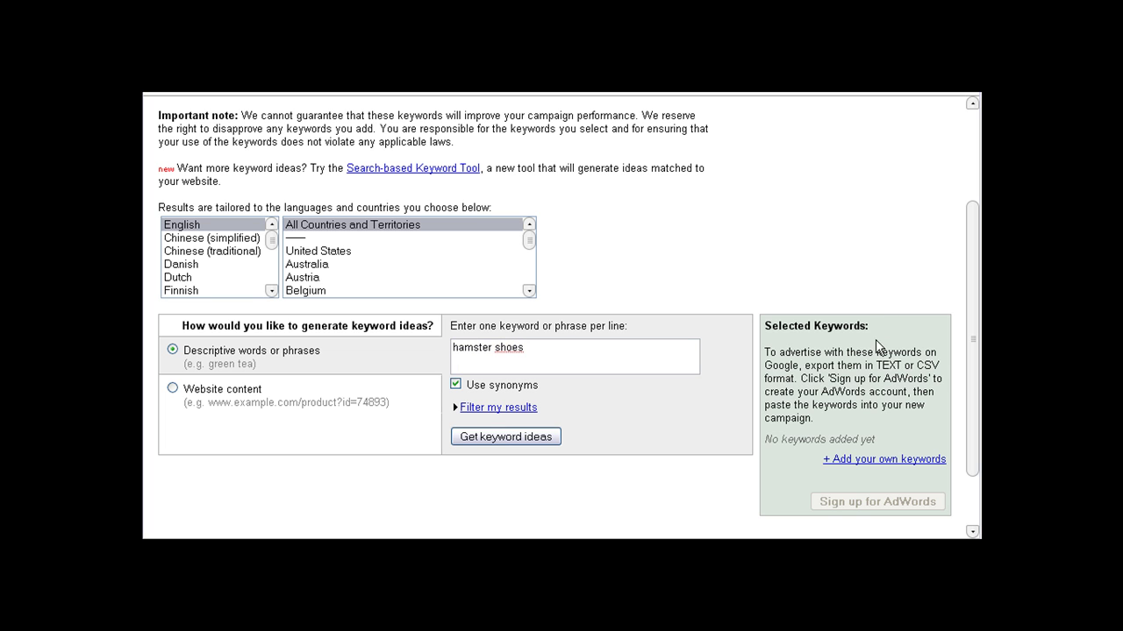
click(511, 437)
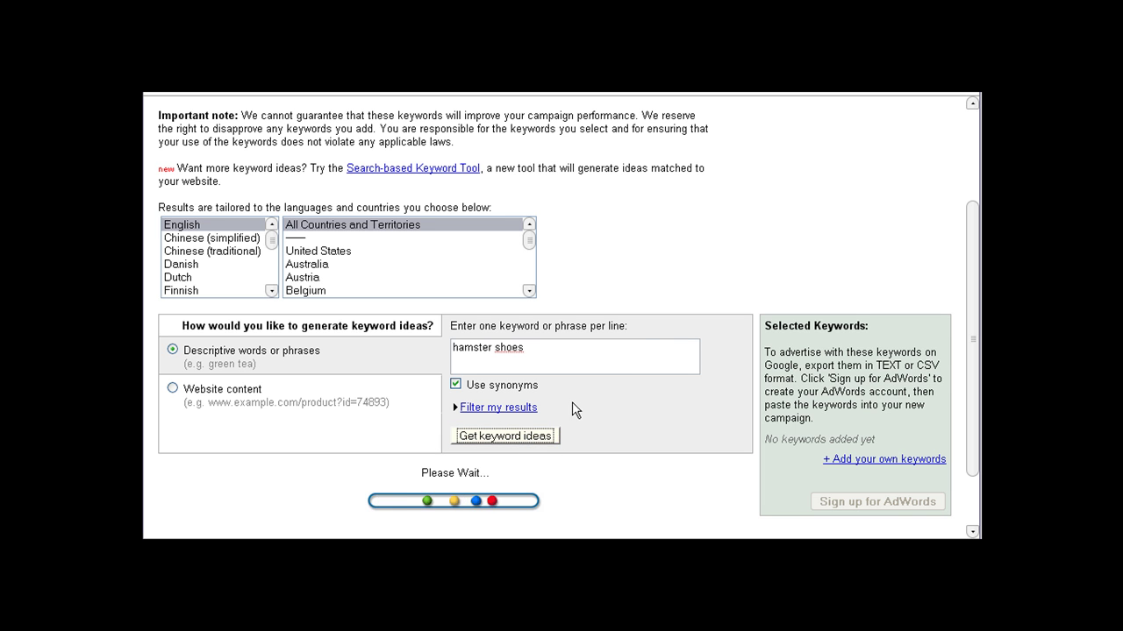
scroll(713, 280, down, 6)
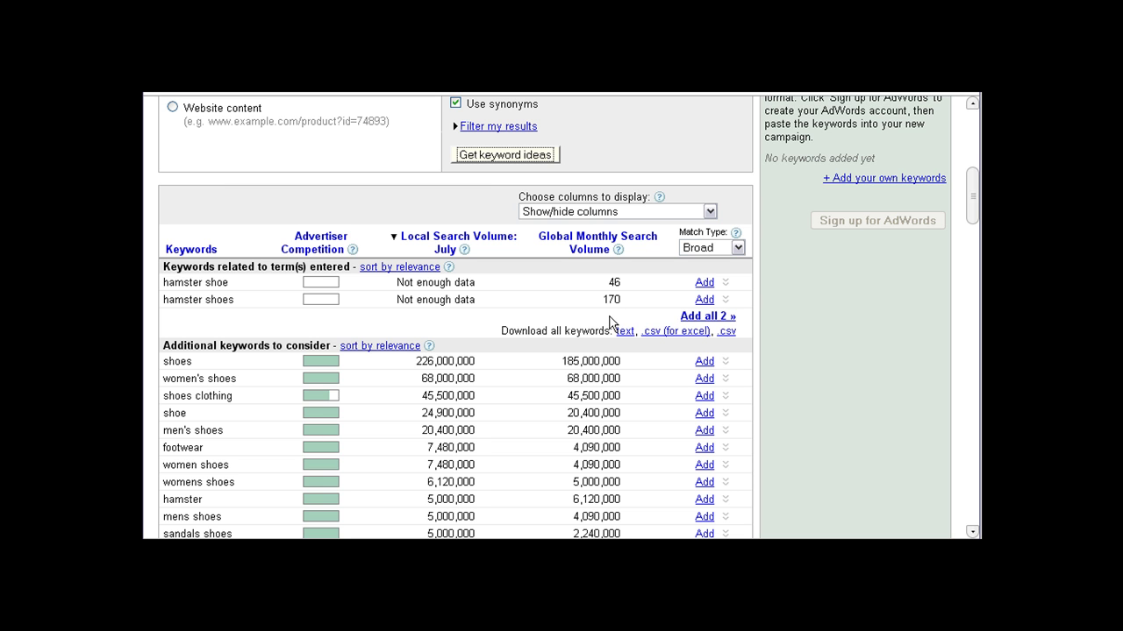
Shorten the search phrase to "hamster" and get keyword ideas for it.
scroll(610, 323, up, 3)
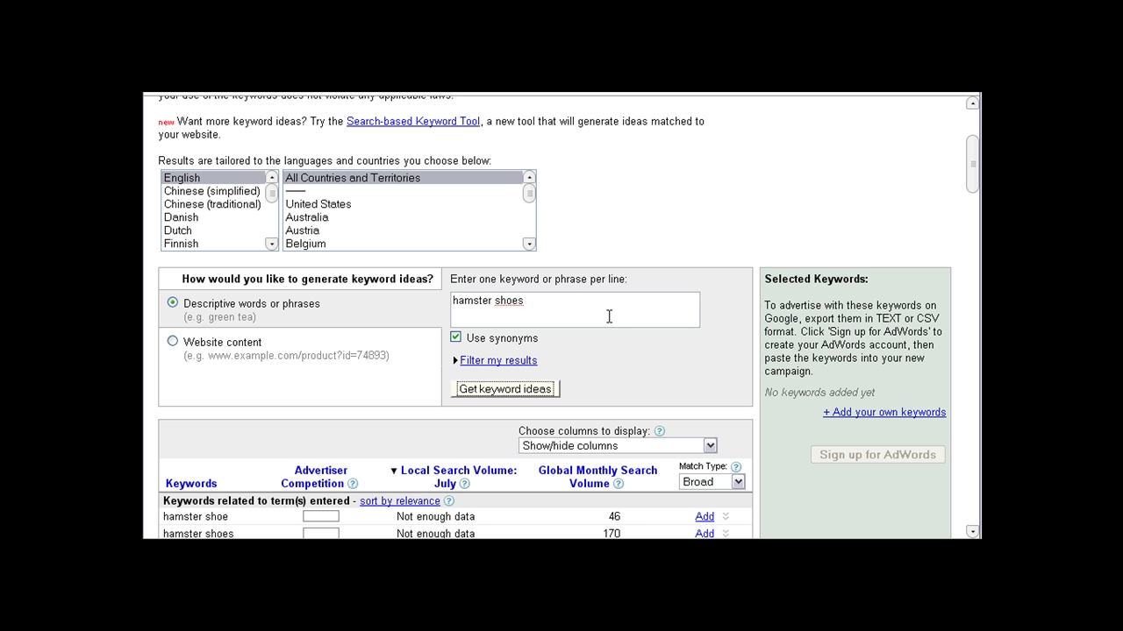
click(556, 298)
key(BackSpace)
key(BackSpace)
key(BackSpace)
key(BackSpace)
key(BackSpace)
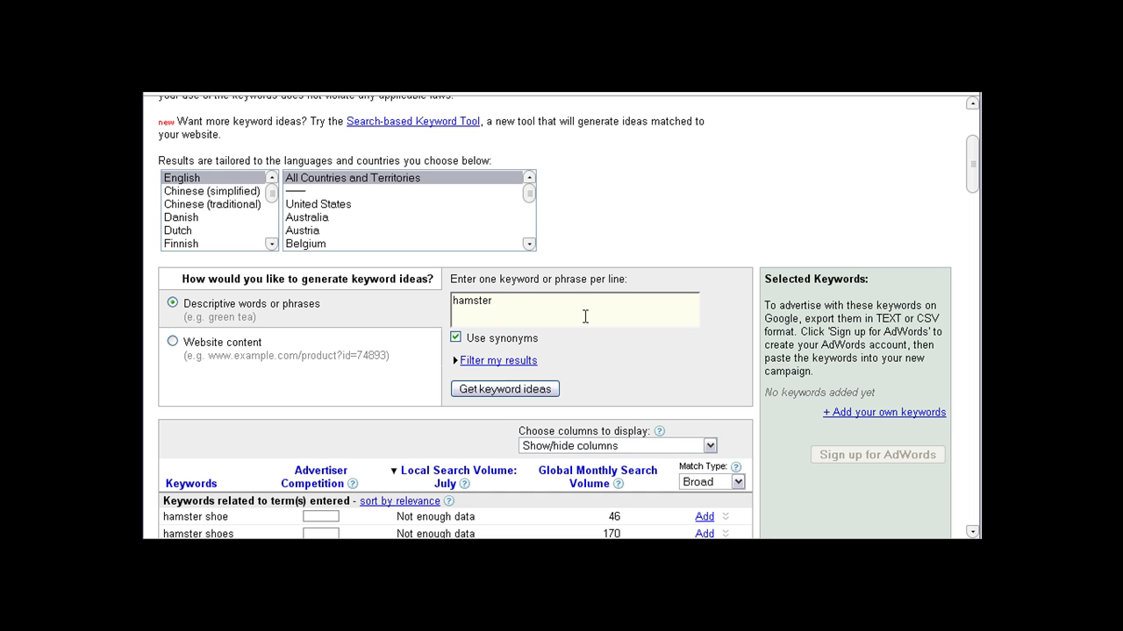
click(507, 388)
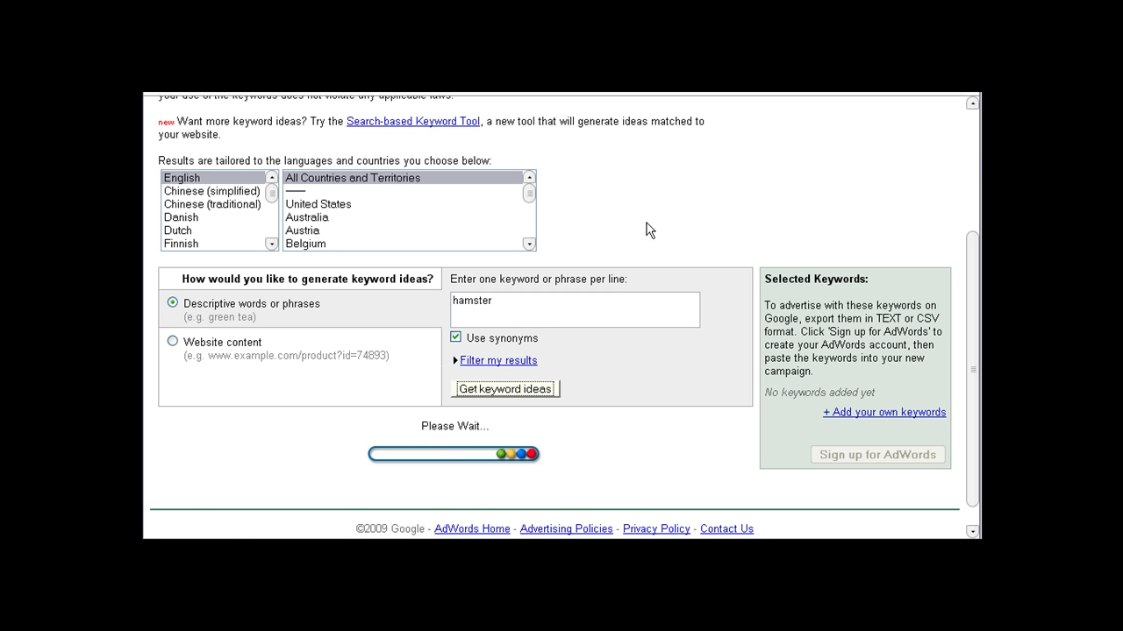
Examine the search volumes of the related hamster keywords, from the broadest terms to the more specific ones.
scroll(624, 259, down, 3)
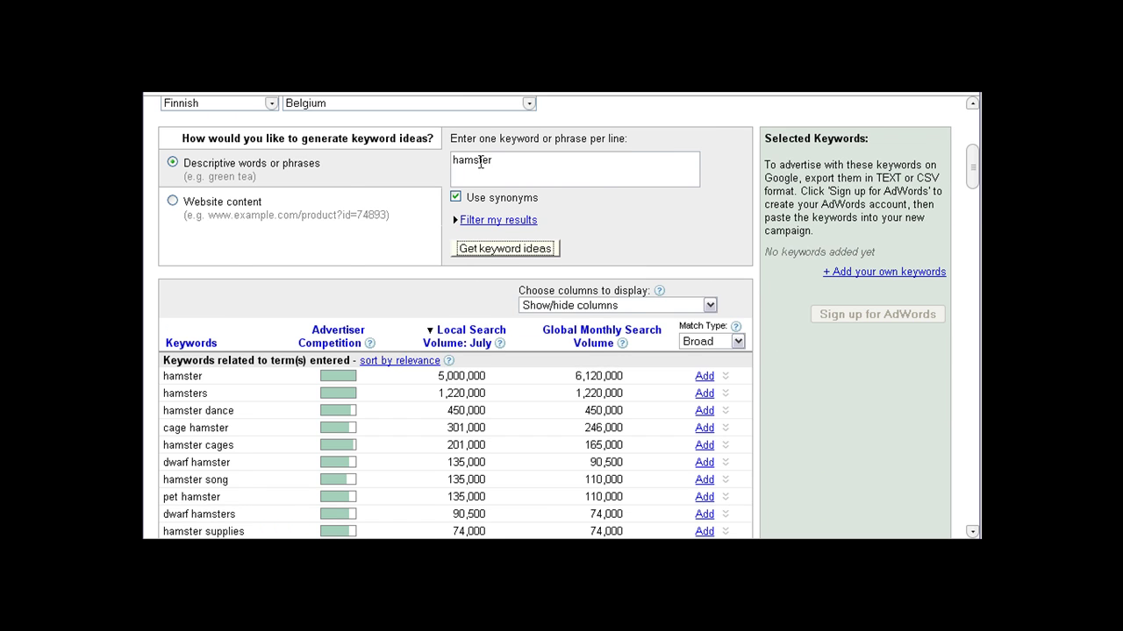
scroll(487, 167, down, 4)
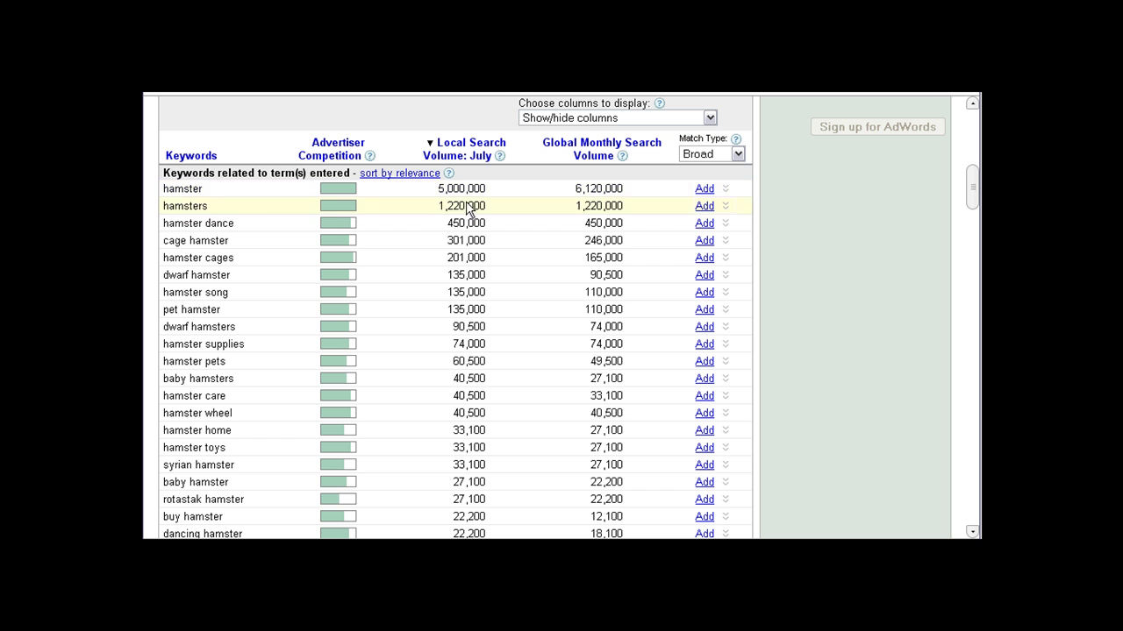
scroll(421, 209, down, 1)
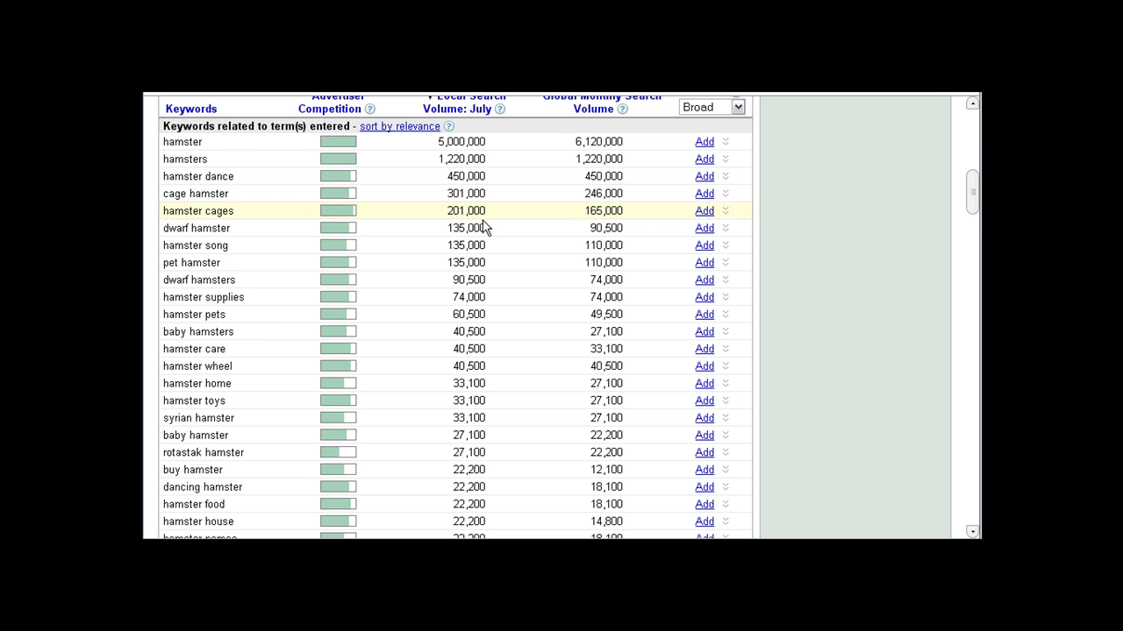
scroll(484, 229, down, 1)
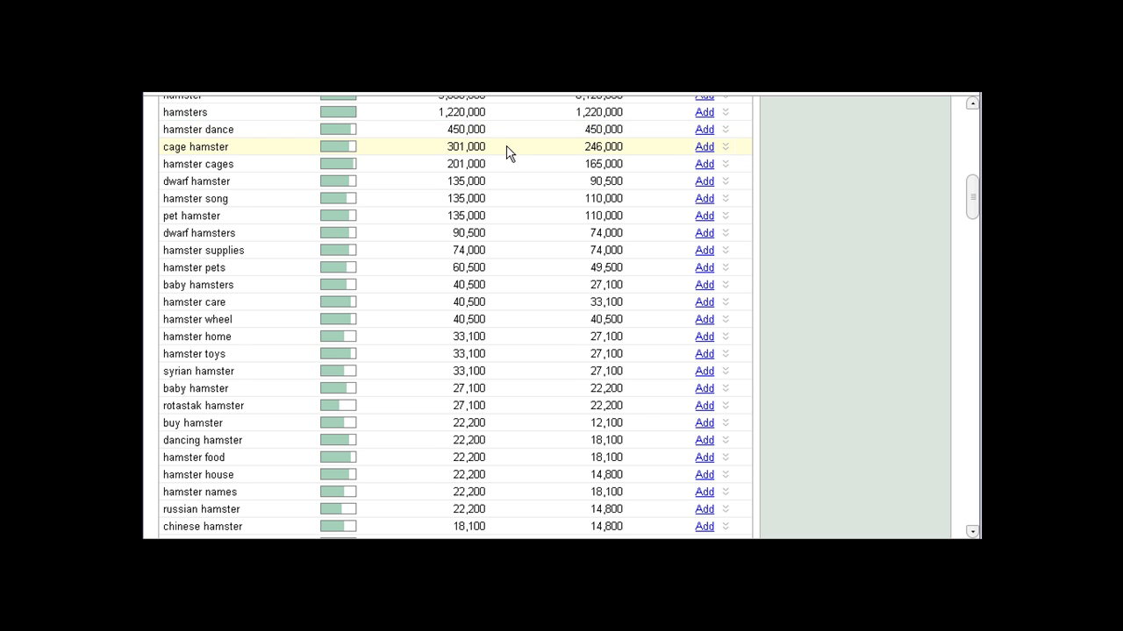
scroll(506, 154, down, 3)
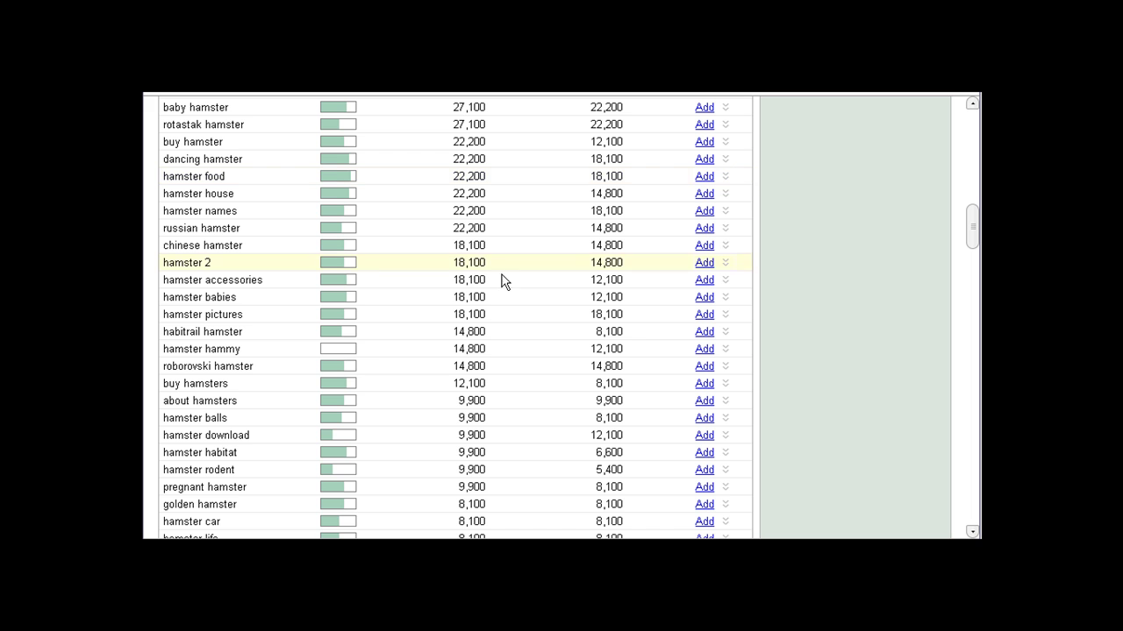
scroll(468, 230, down, 2)
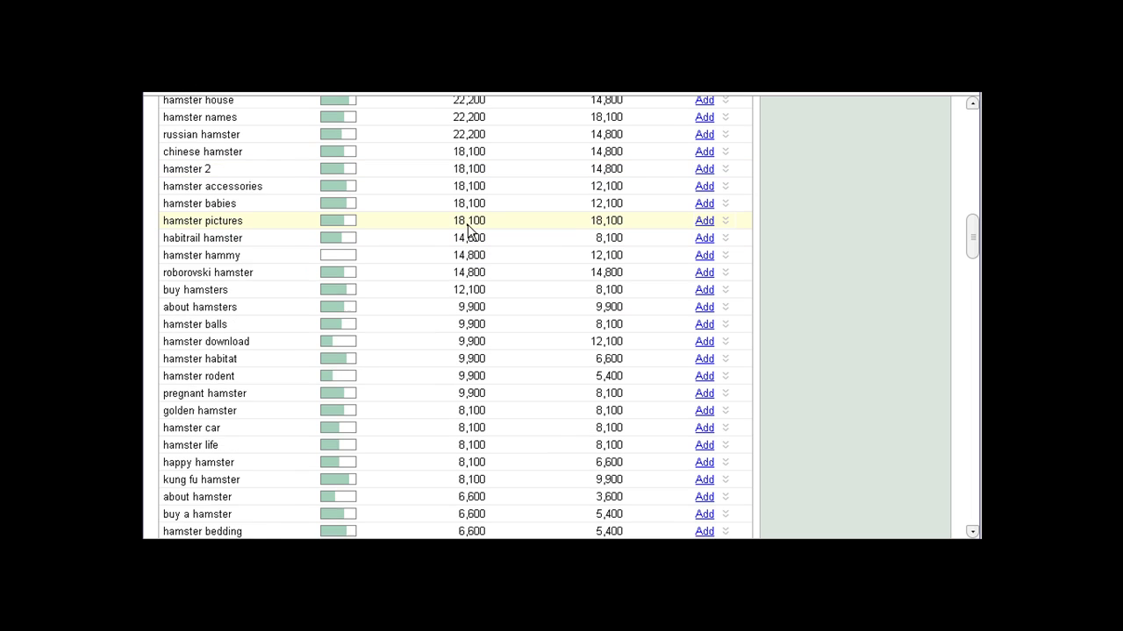
scroll(468, 230, down, 1)
scroll(474, 228, up, 2)
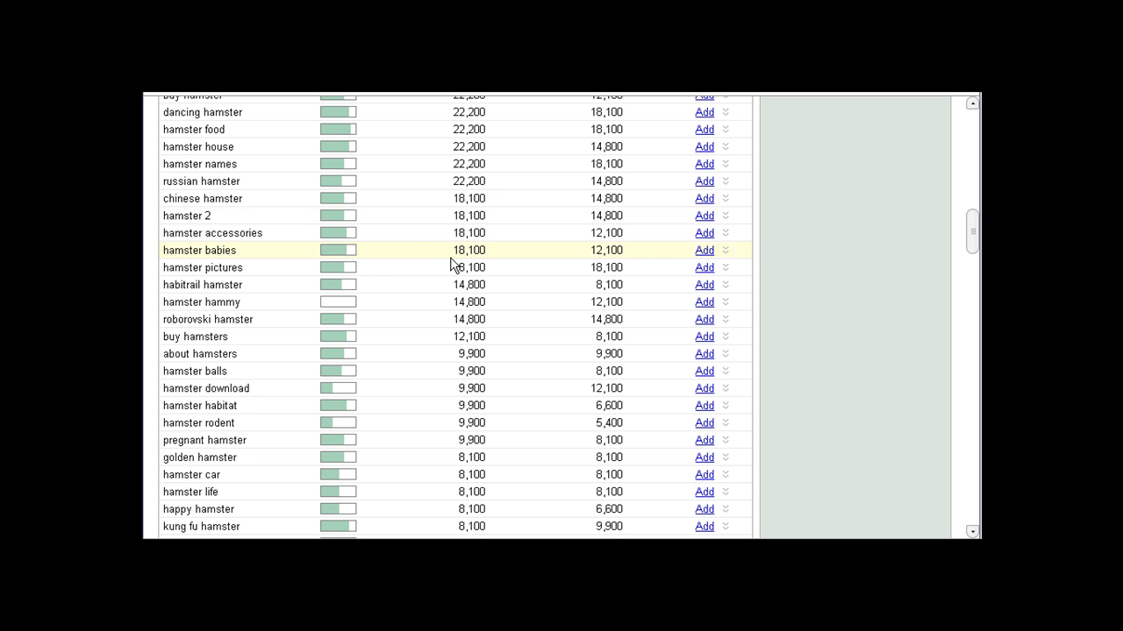
scroll(451, 263, down, 3)
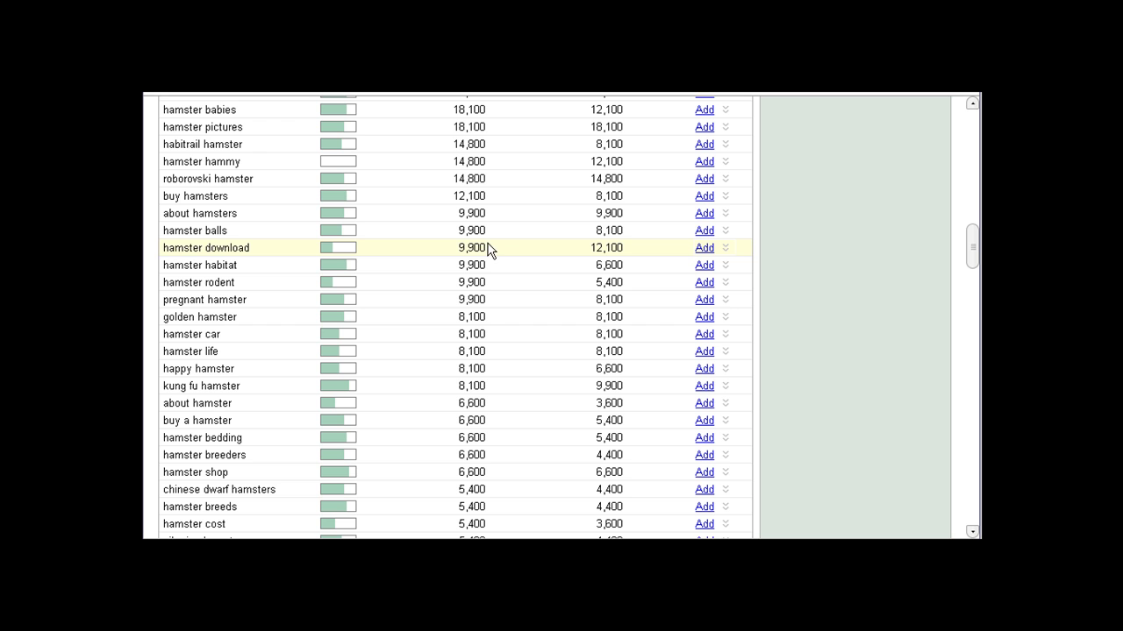
Return to the start of the hamster keyword list and compare the advertiser competition of its terms.
scroll(489, 250, up, 8)
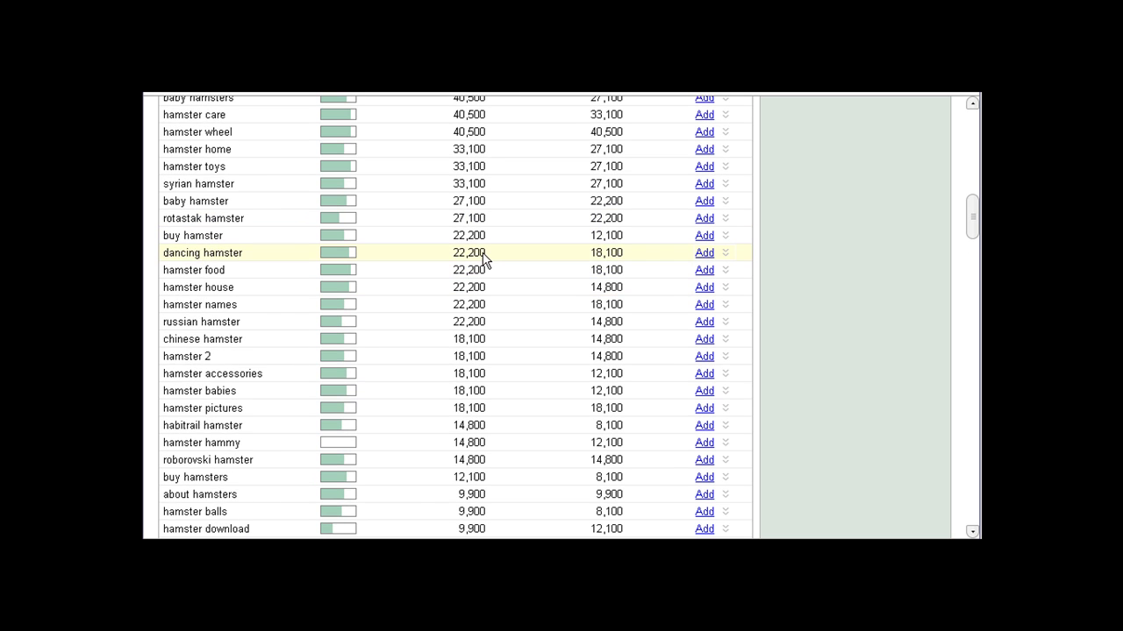
scroll(485, 255, up, 1)
scroll(364, 149, up, 6)
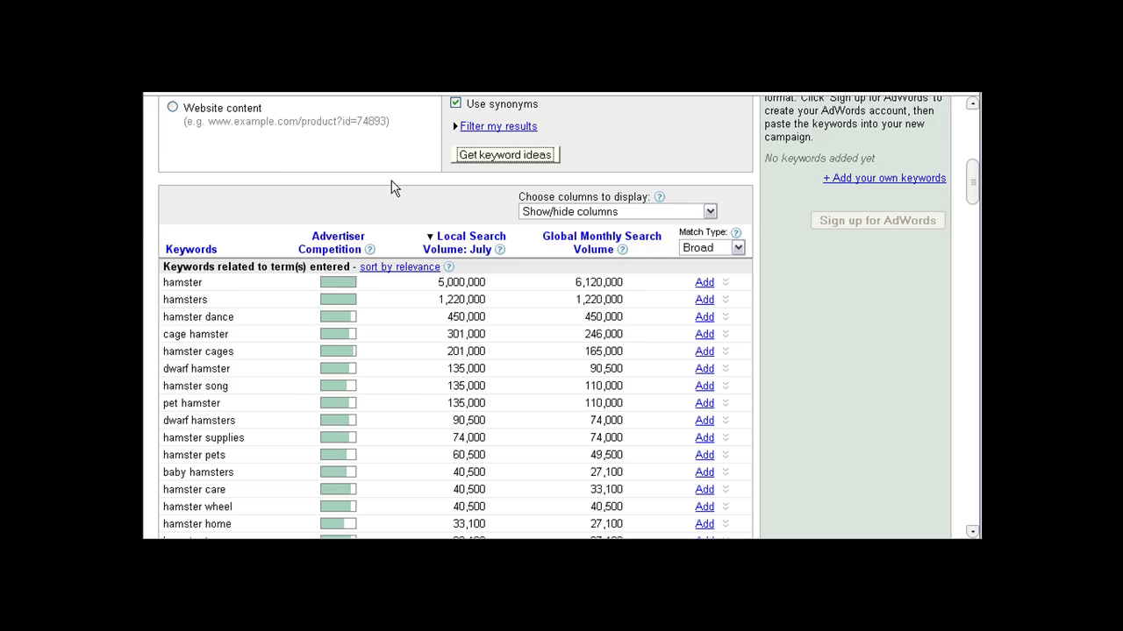
scroll(391, 252, down, 4)
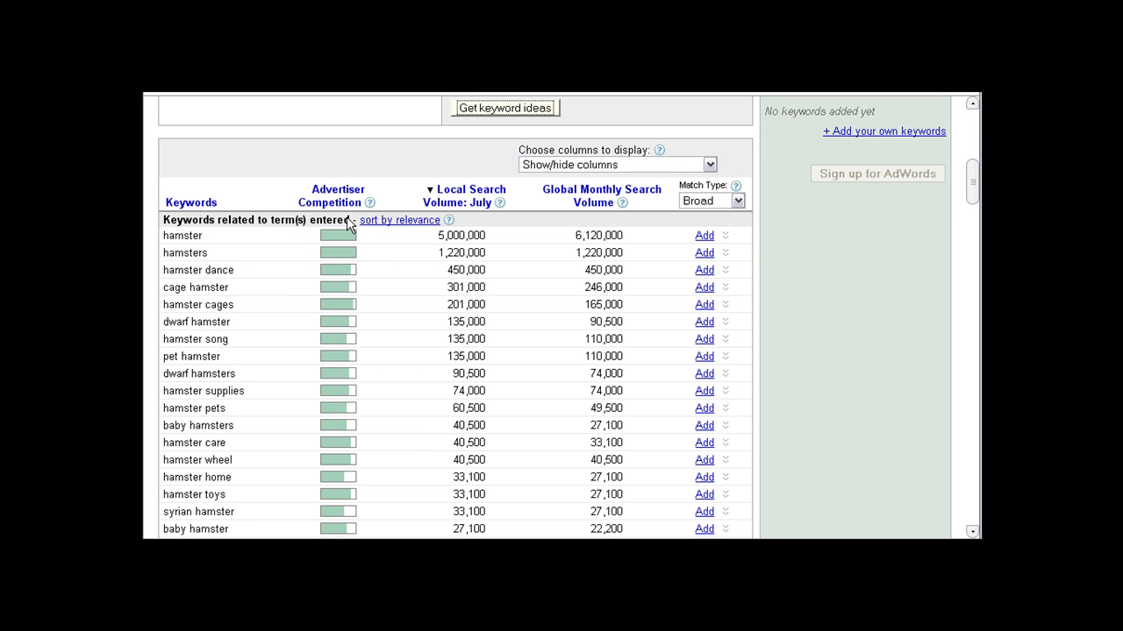
scroll(340, 259, down, 4)
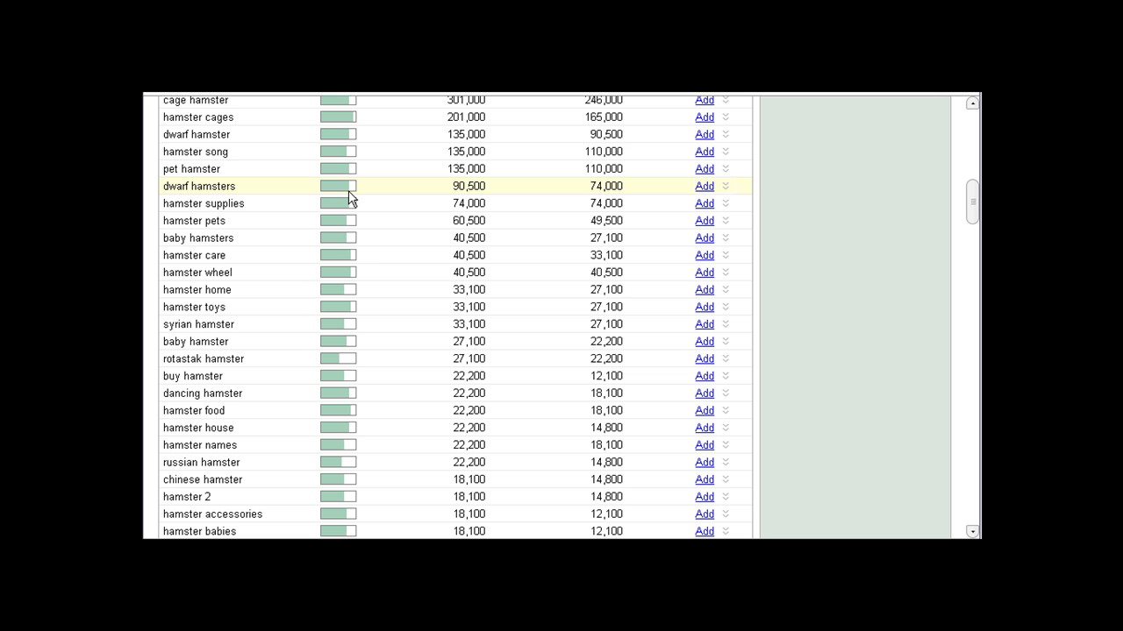
mouse_move(349, 195)
scroll(350, 195, down, 4)
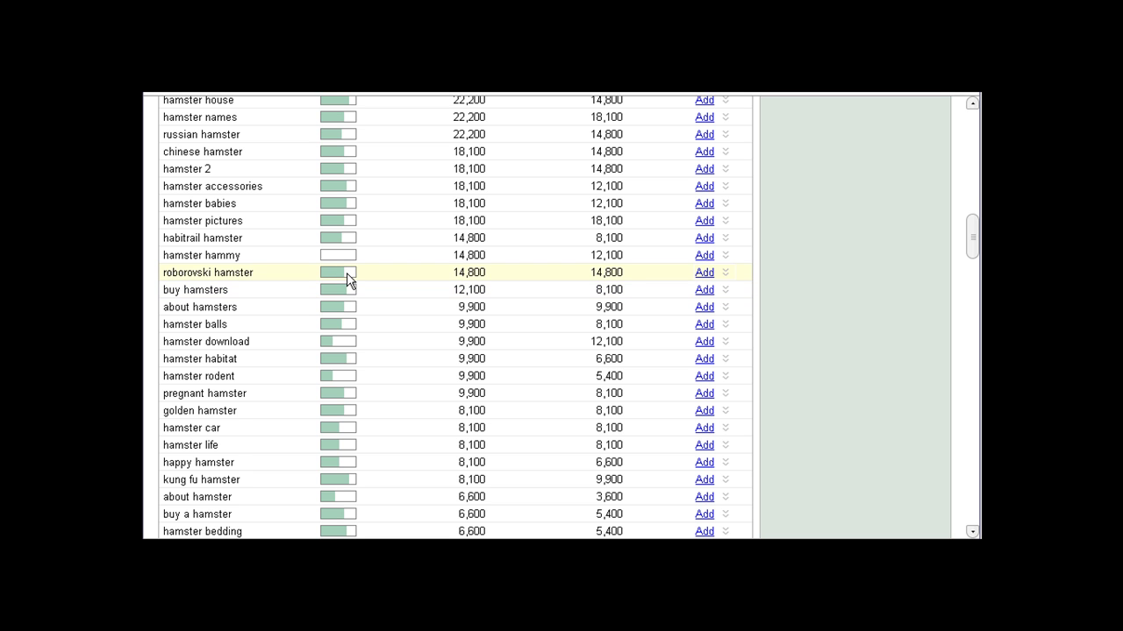
Replace the search phrase with "ice cream maker" and get keyword ideas for it.
scroll(346, 279, up, 15)
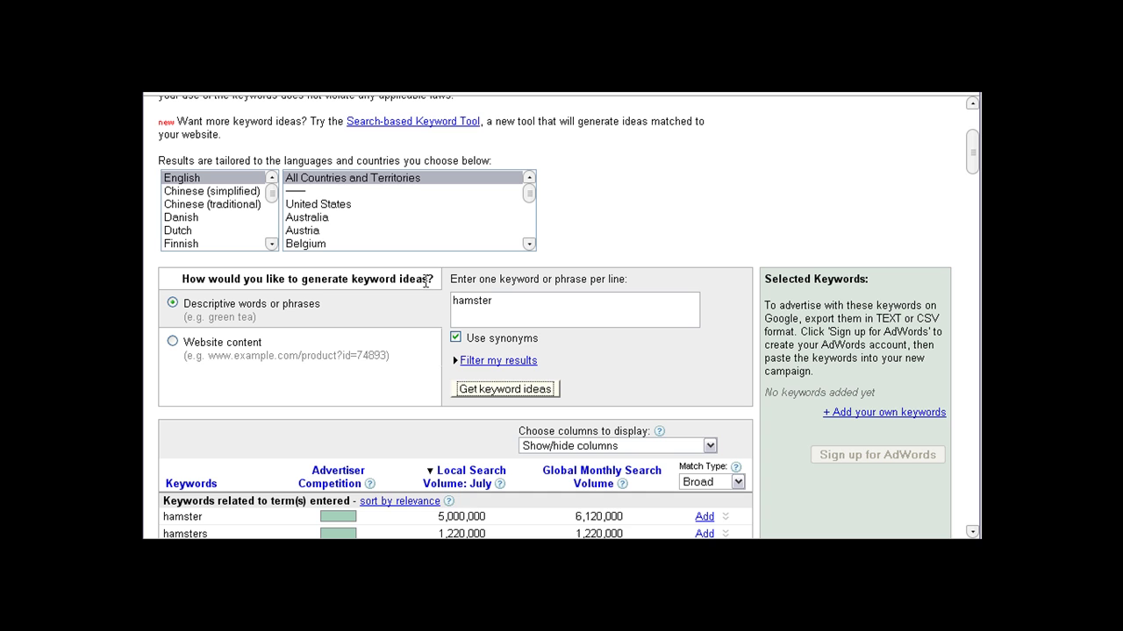
double_click(549, 309)
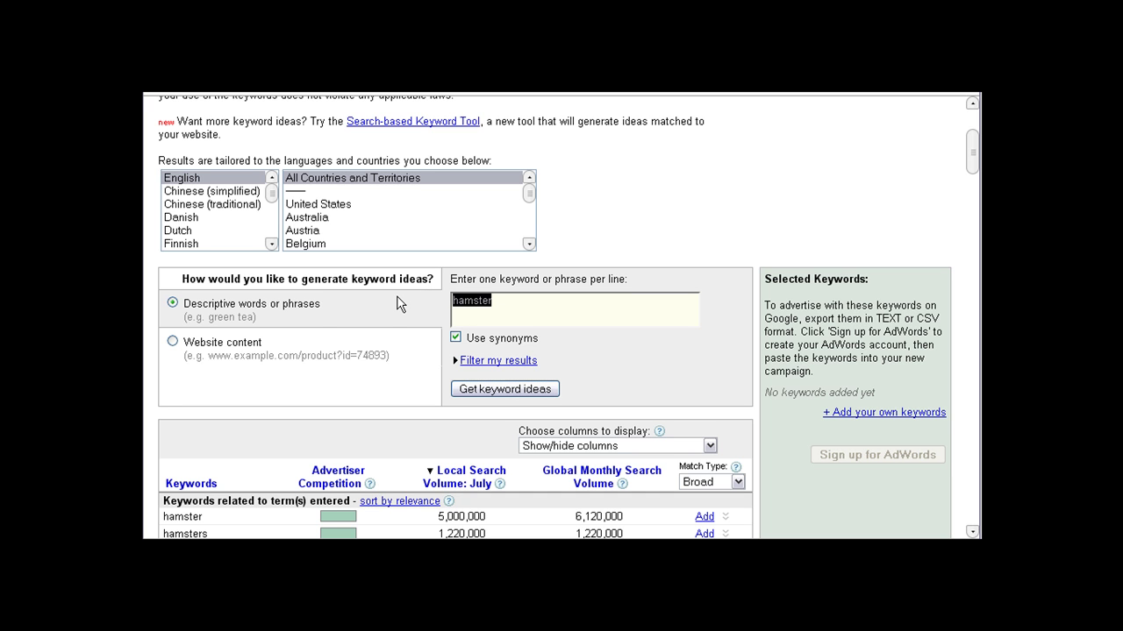
text(ice cream mak)
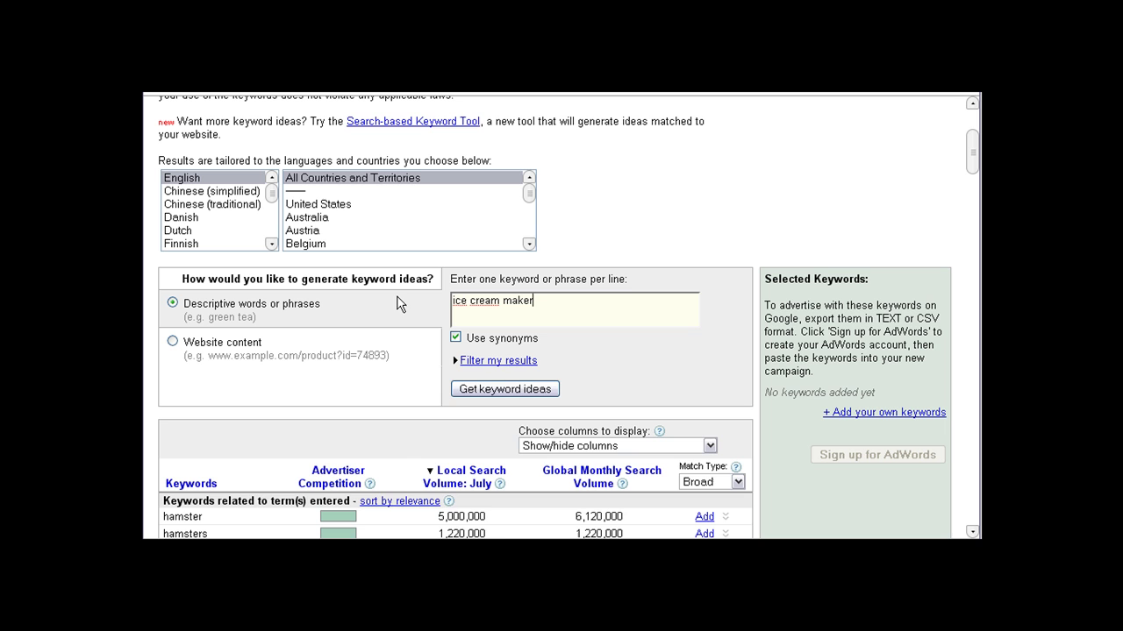
text(er)
click(526, 386)
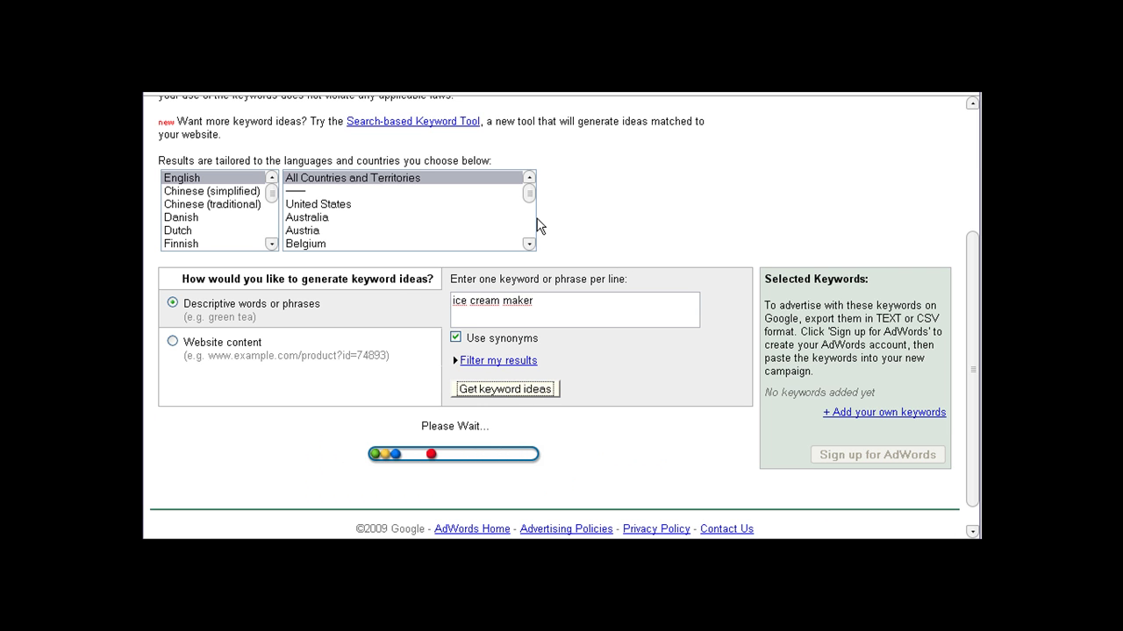
Read through the related ice cream maker keywords for narrower product phrases and their search volumes.
scroll(570, 224, down, 7)
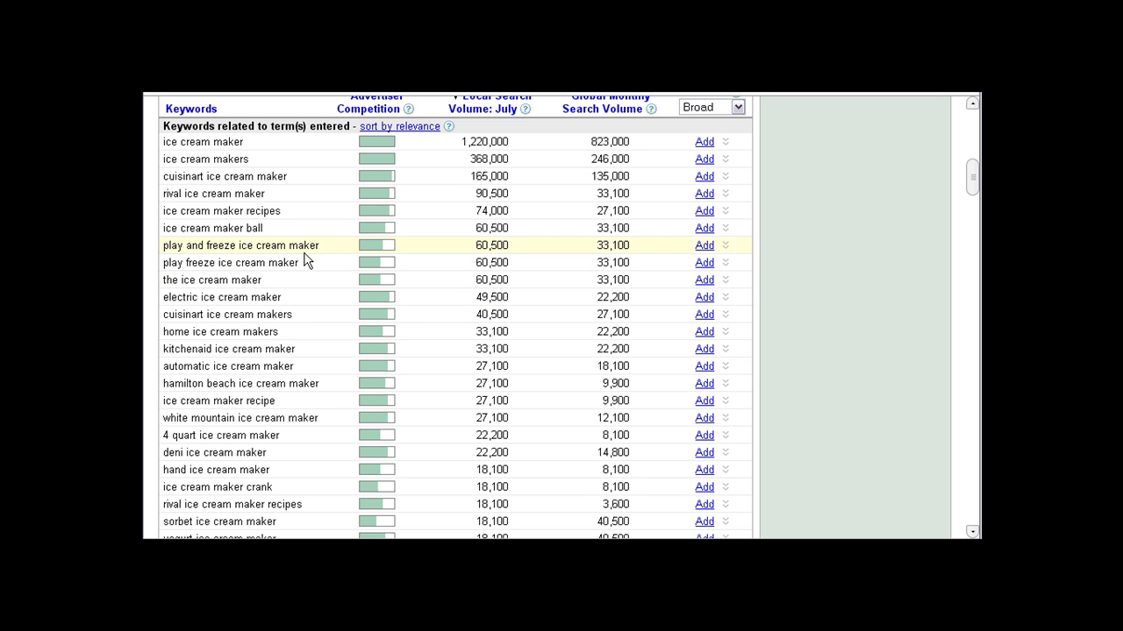
scroll(290, 276, down, 2)
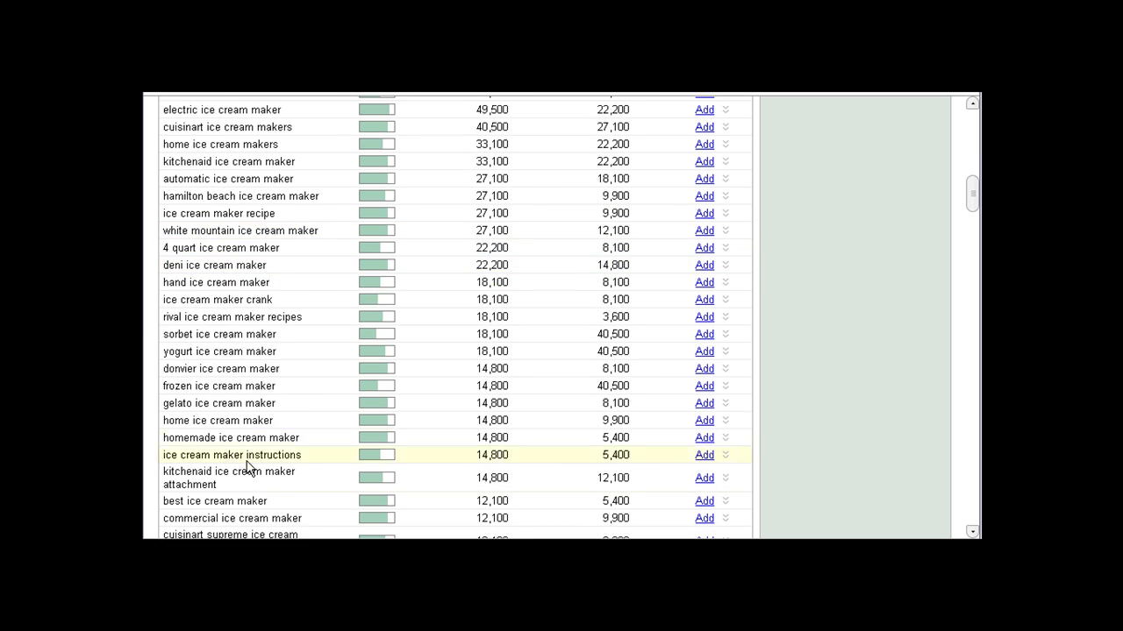
scroll(236, 482, down, 1)
scroll(246, 432, down, 2)
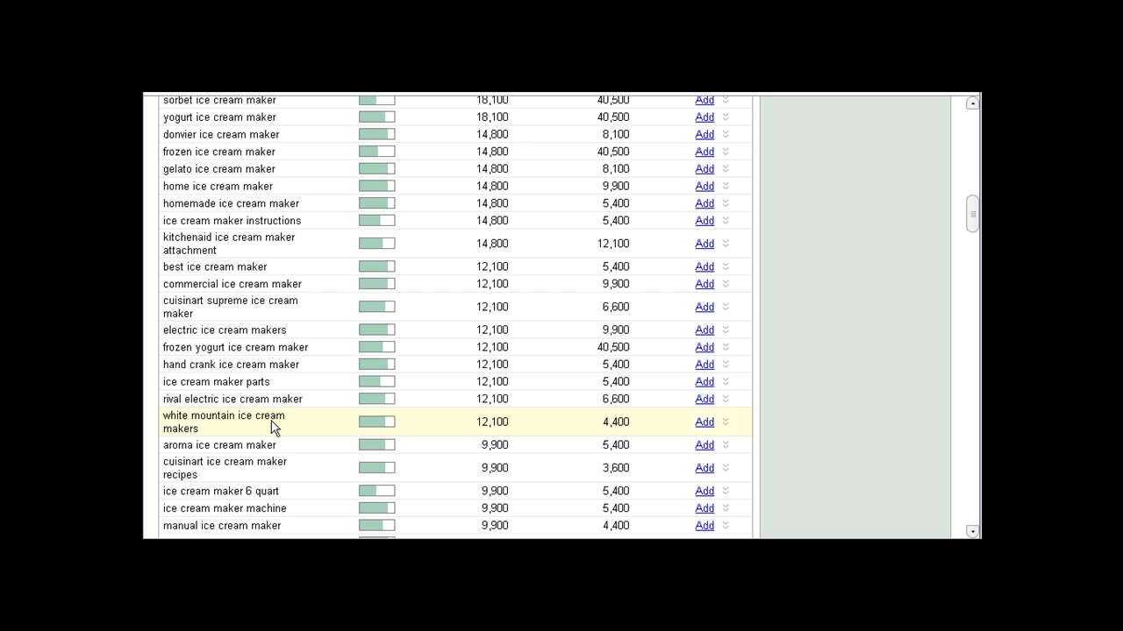
scroll(272, 428, down, 1)
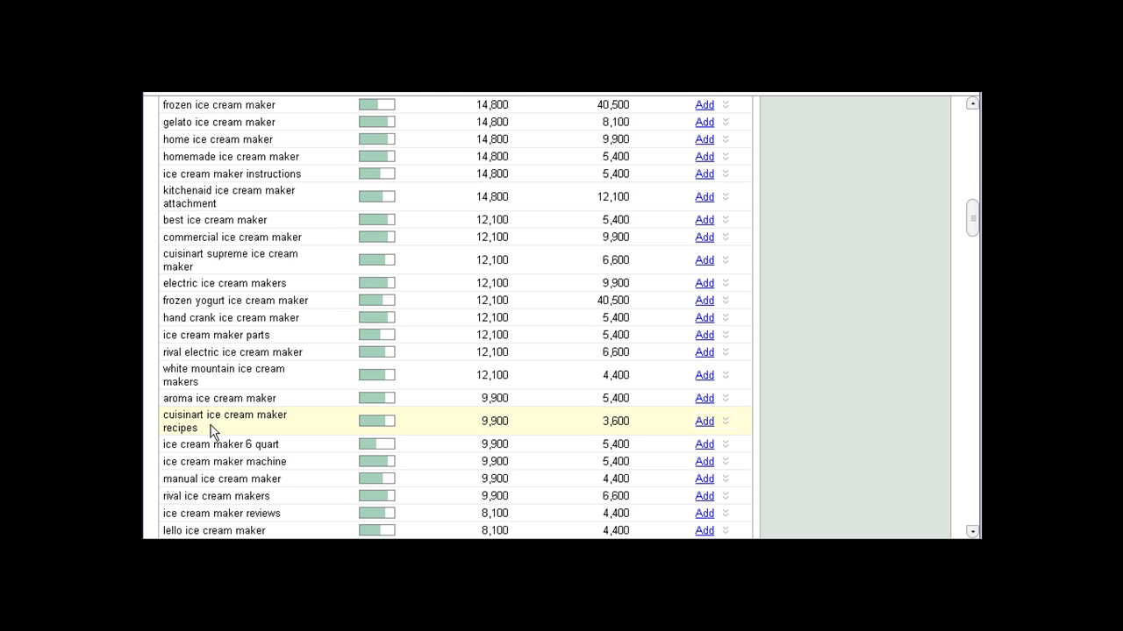
scroll(228, 418, down, 2)
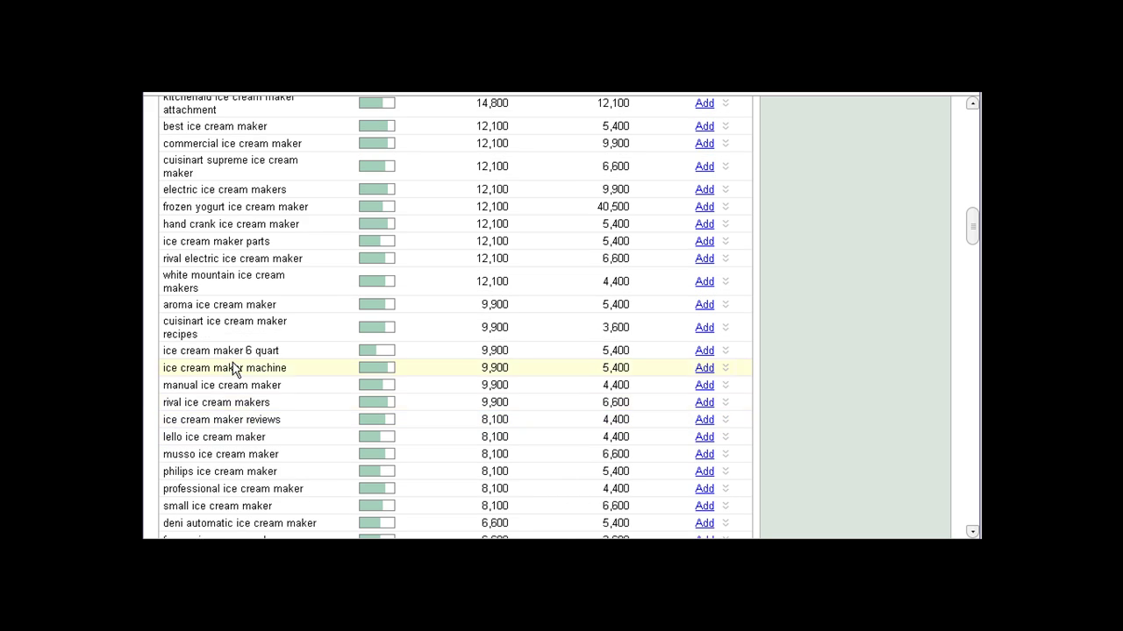
Go back to the most searched ice cream maker keywords and review their competition and search volumes.
scroll(283, 418, up, 10)
scroll(307, 390, up, 5)
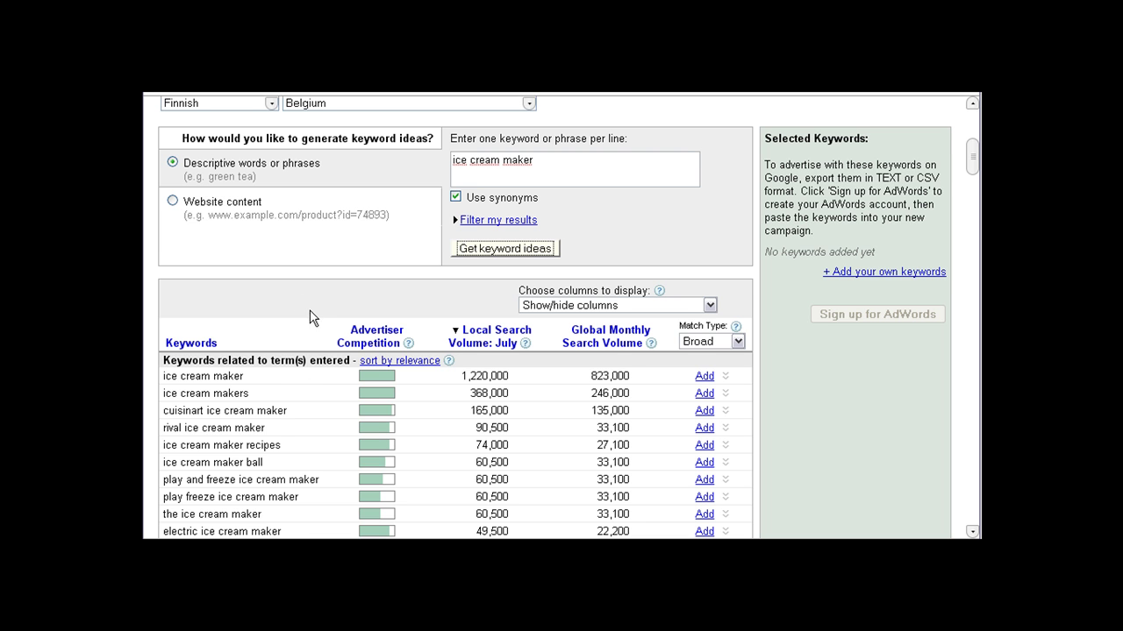
scroll(326, 242, down, 1)
scroll(326, 241, down, 1)
scroll(425, 278, up, 4)
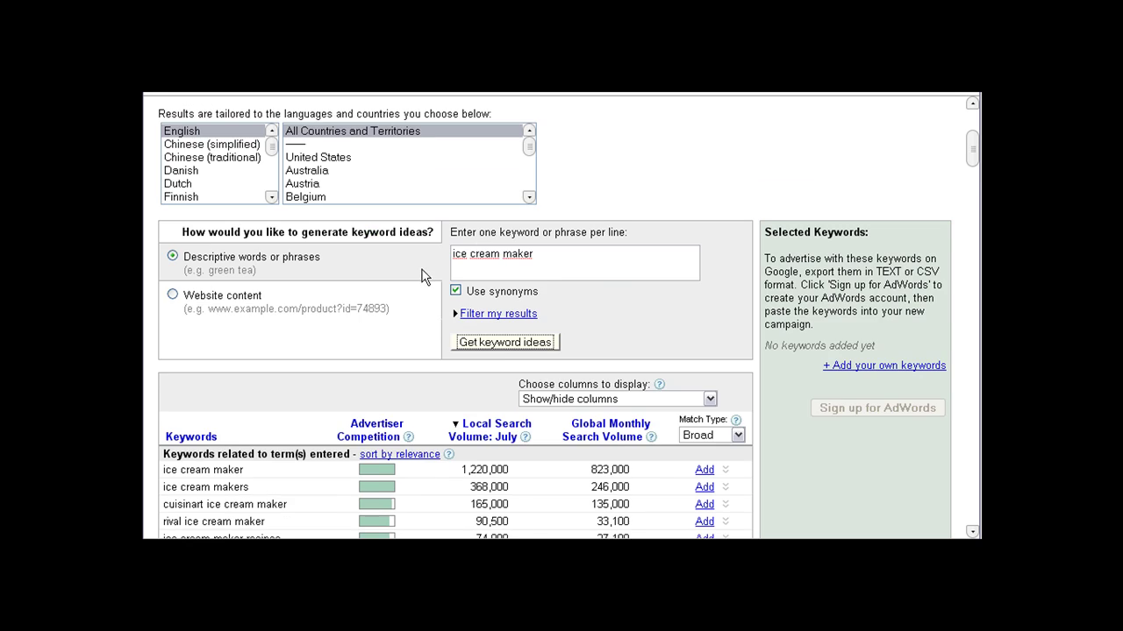
scroll(550, 281, down, 2)
scroll(549, 281, down, 2)
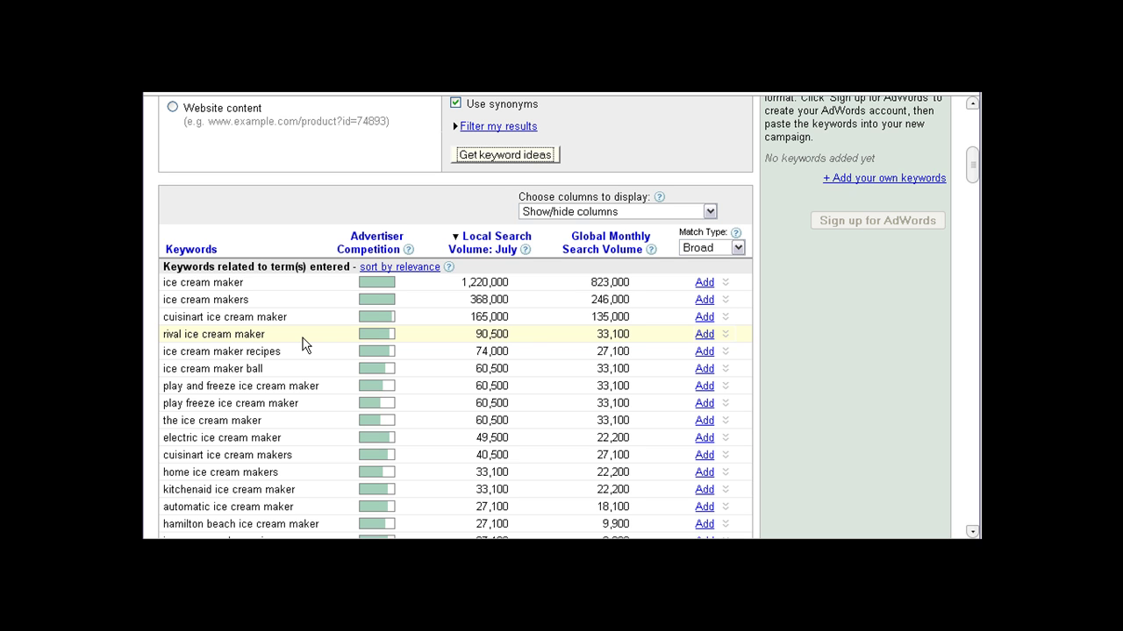
scroll(561, 329, down, 4)
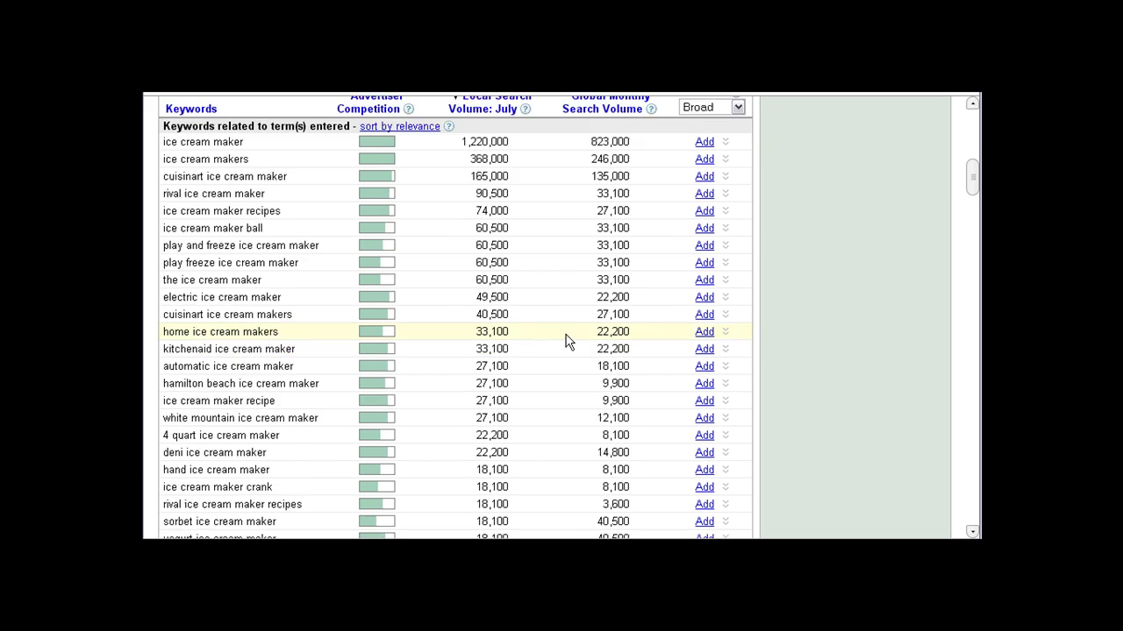
scroll(653, 256, up, 3)
scroll(651, 254, up, 3)
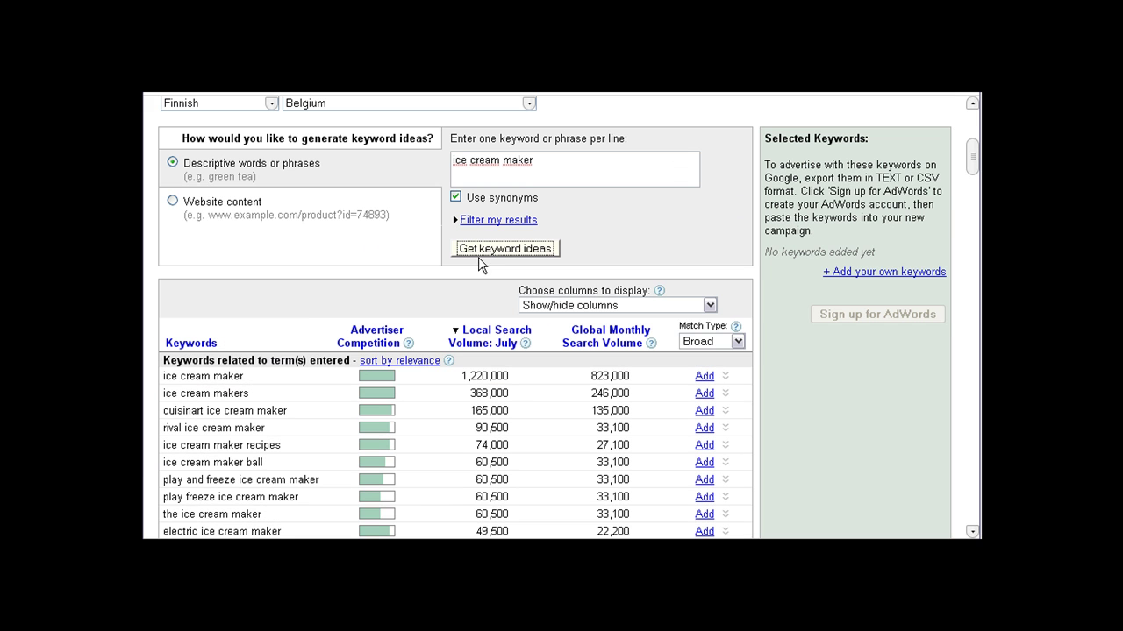